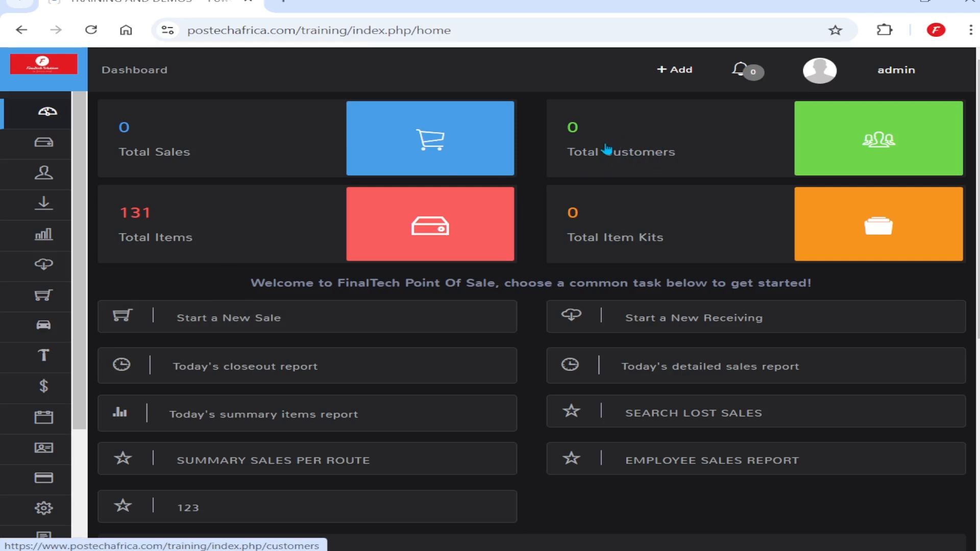
Start a new customer from the Customers list and open its full Update Customer form
mouse_move(73, 191)
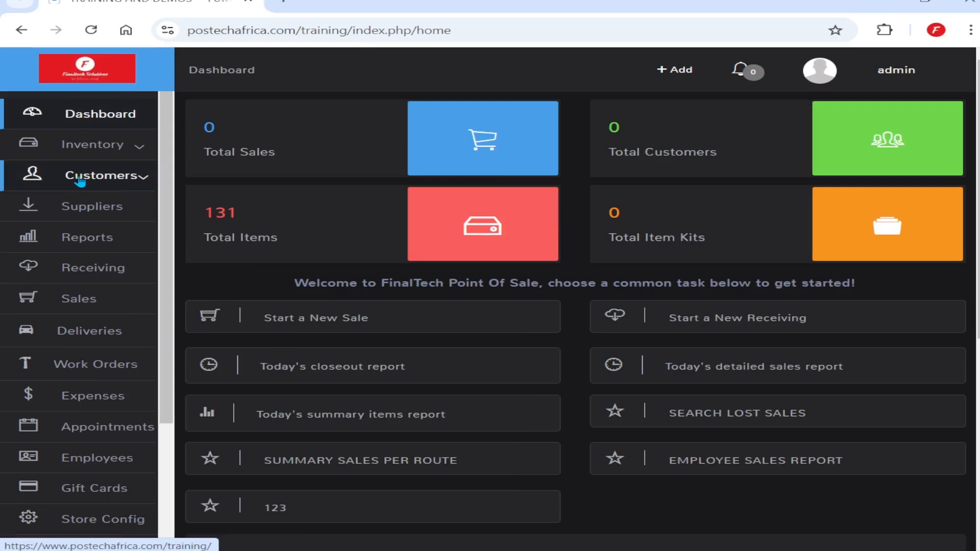
click(80, 178)
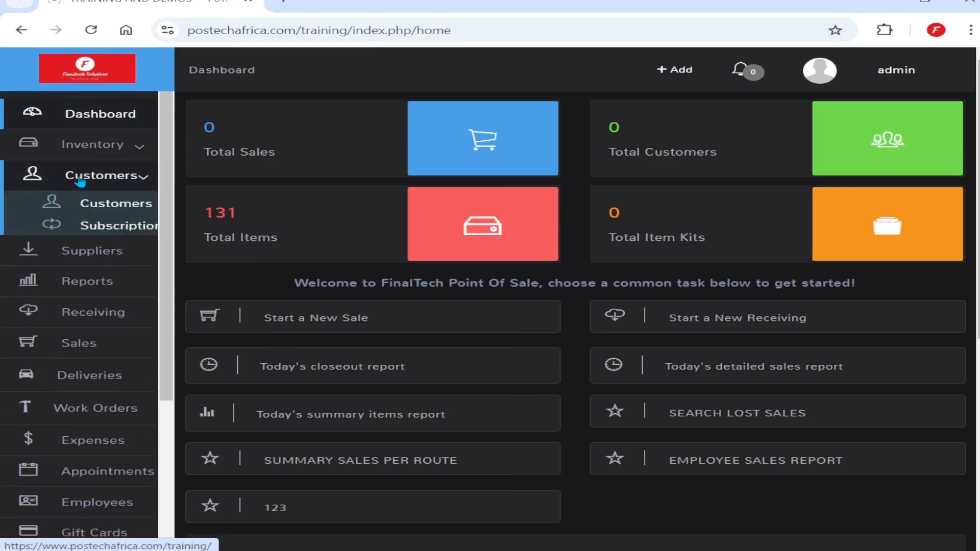
click(130, 208)
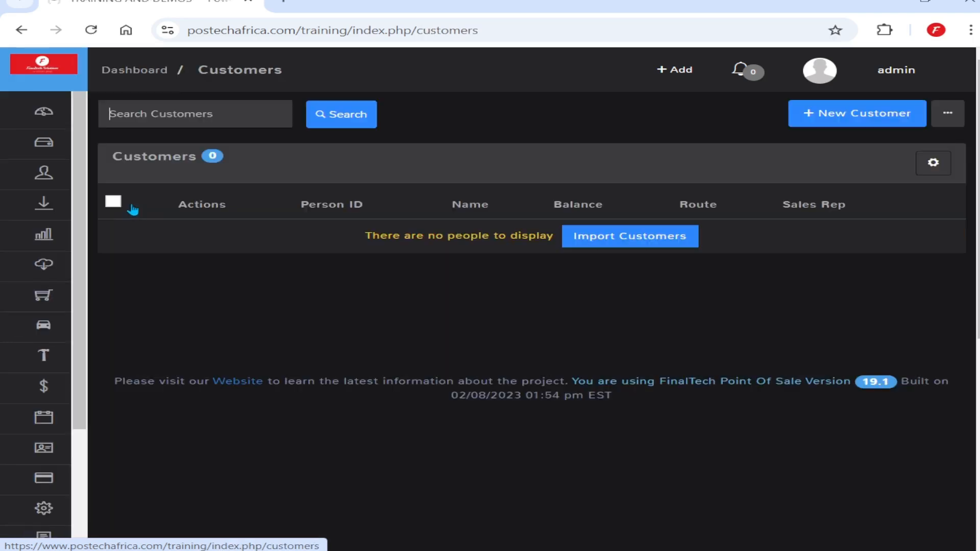
click(845, 116)
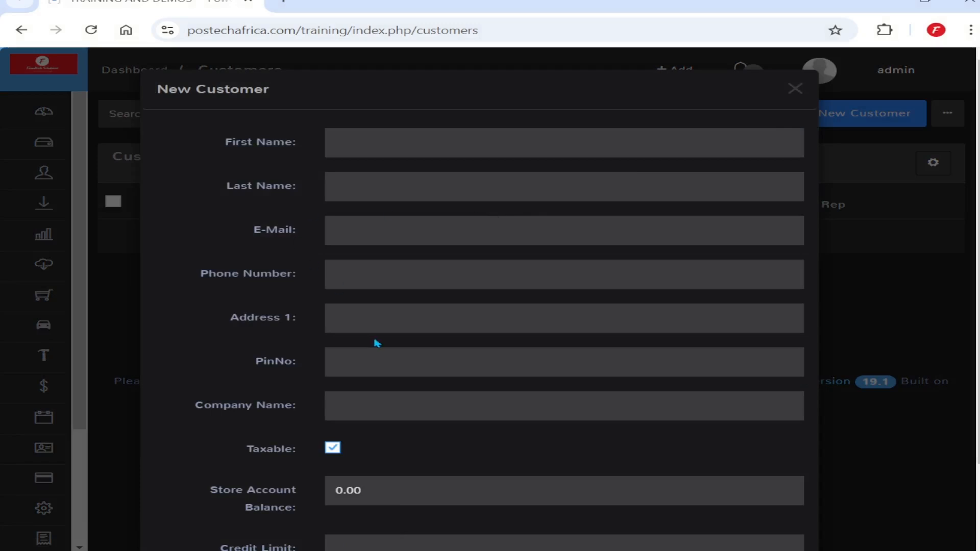
scroll(388, 342, down, 2)
click(180, 511)
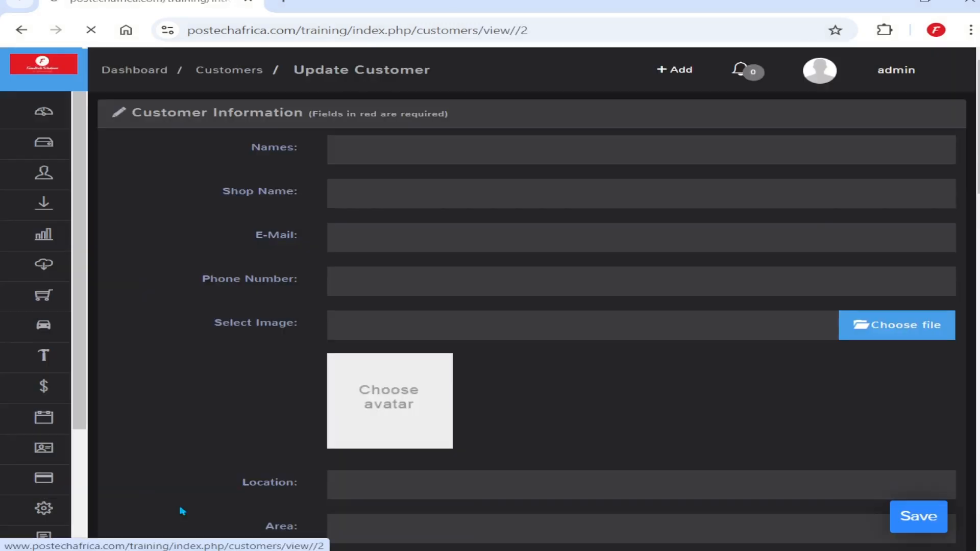
Enter the customer's full name under Names, then move through Shop Name, E-Mail and Phone Number
click(366, 151)
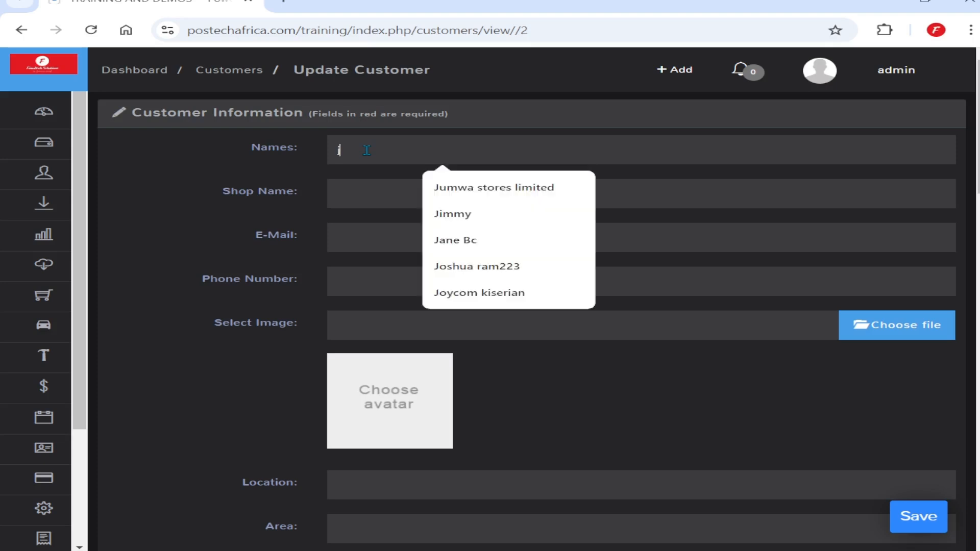
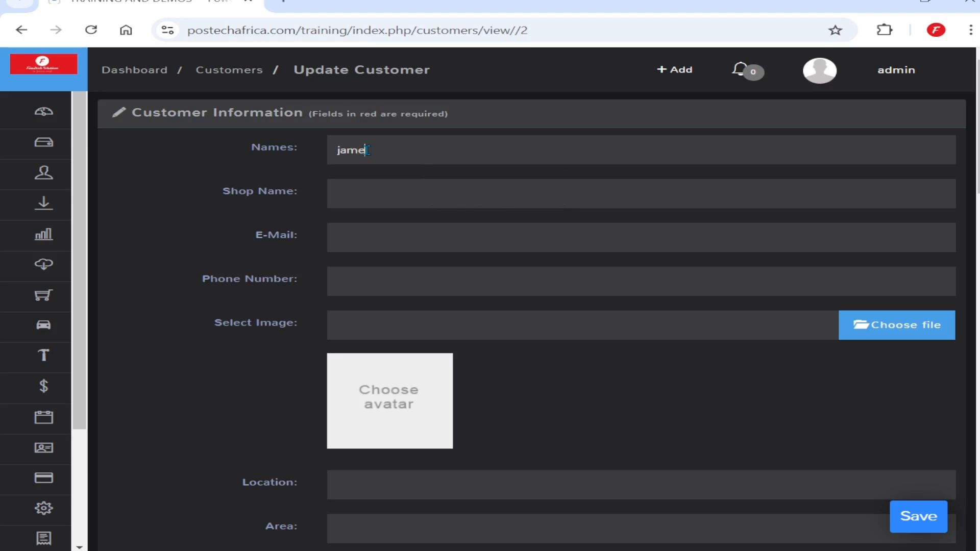
click(366, 187)
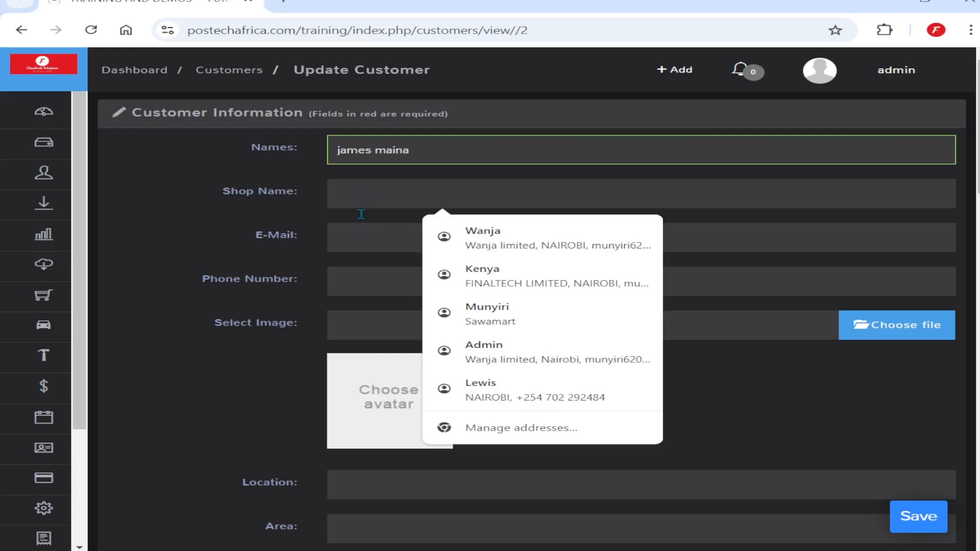
click(351, 236)
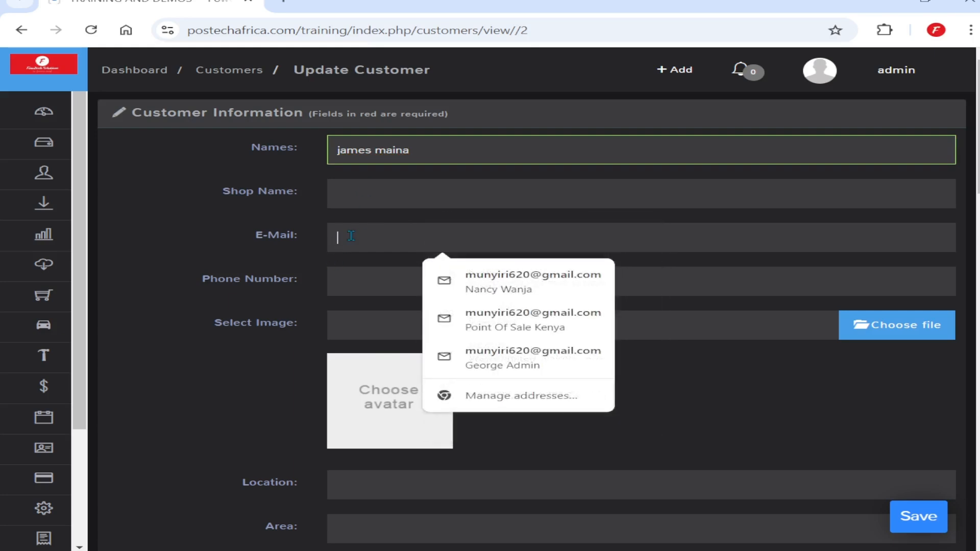
click(342, 291)
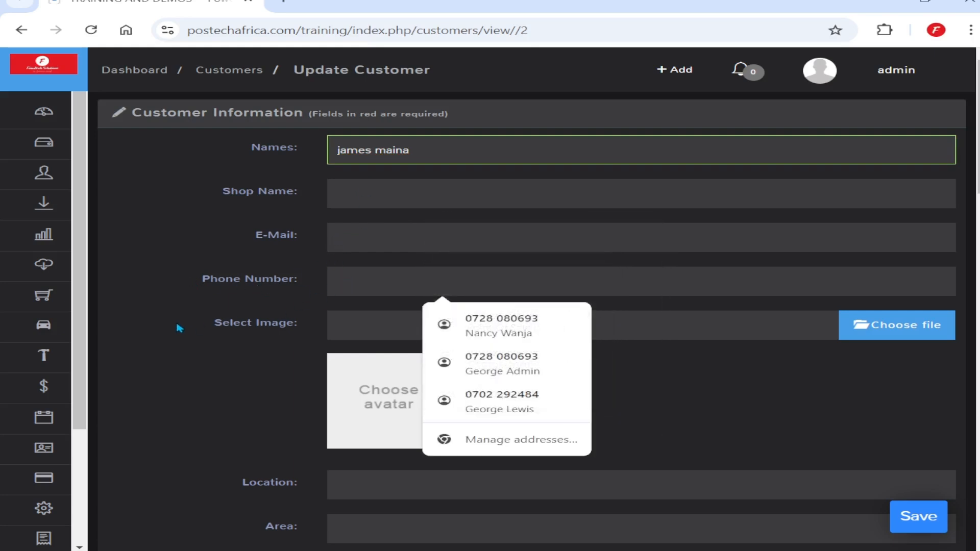
scroll(199, 323, down, 2)
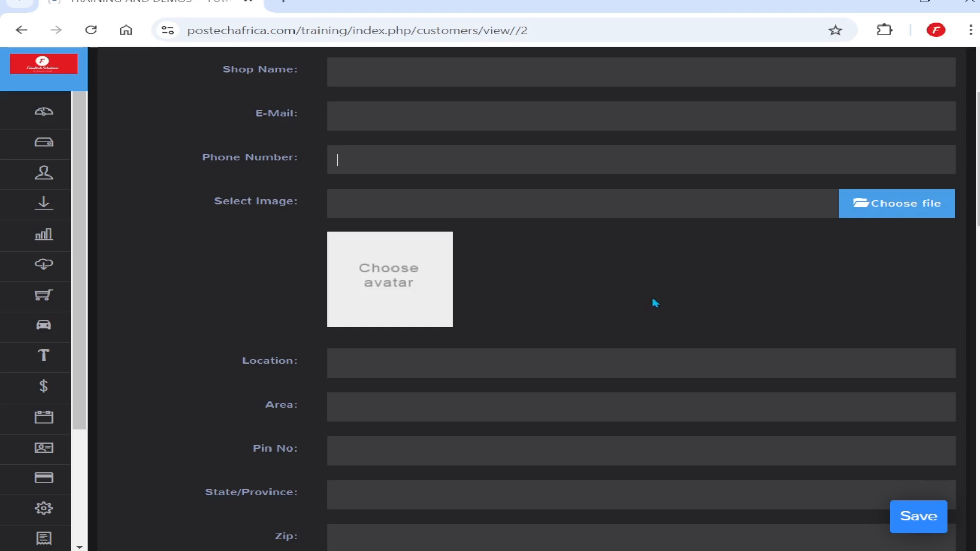
scroll(648, 302, down, 4)
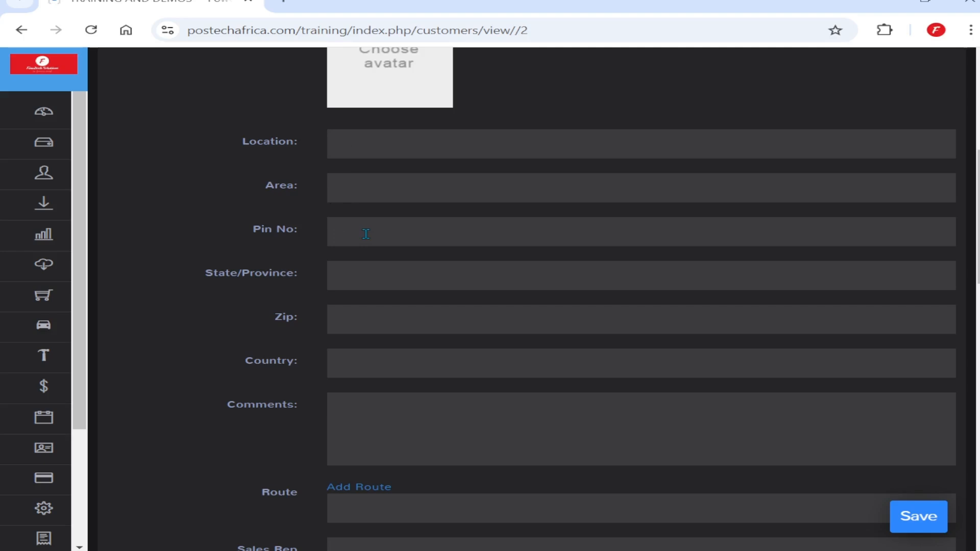
scroll(374, 313, down, 2)
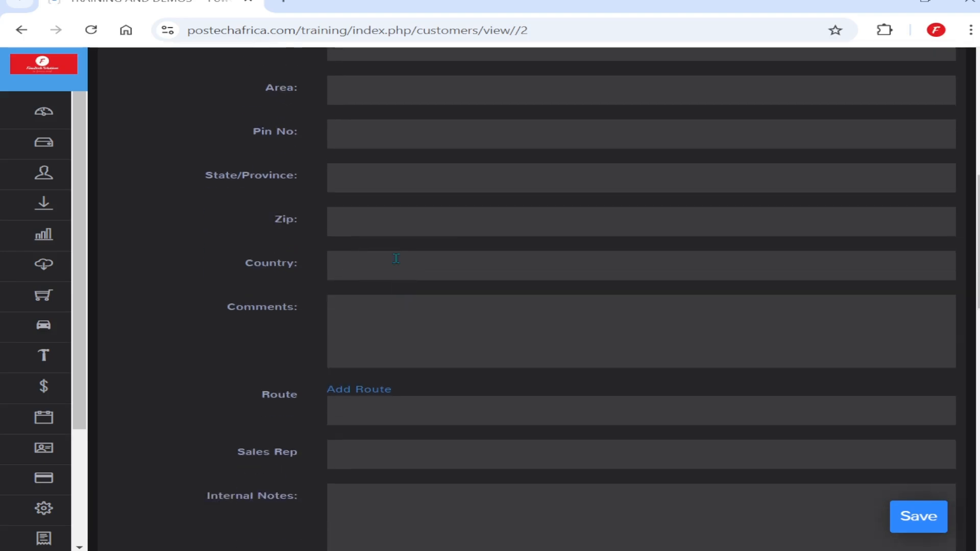
scroll(424, 313, down, 3)
scroll(424, 313, down, 1)
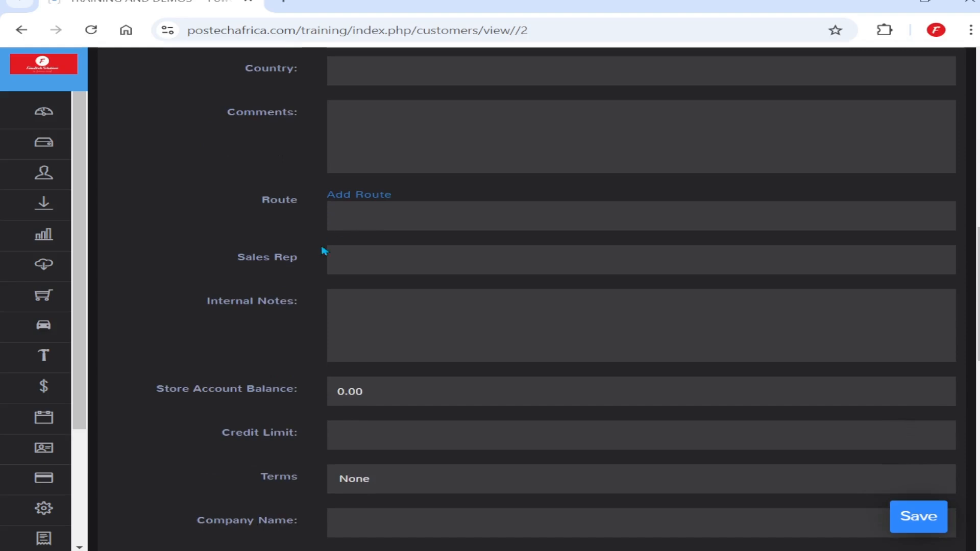
scroll(357, 264, down, 3)
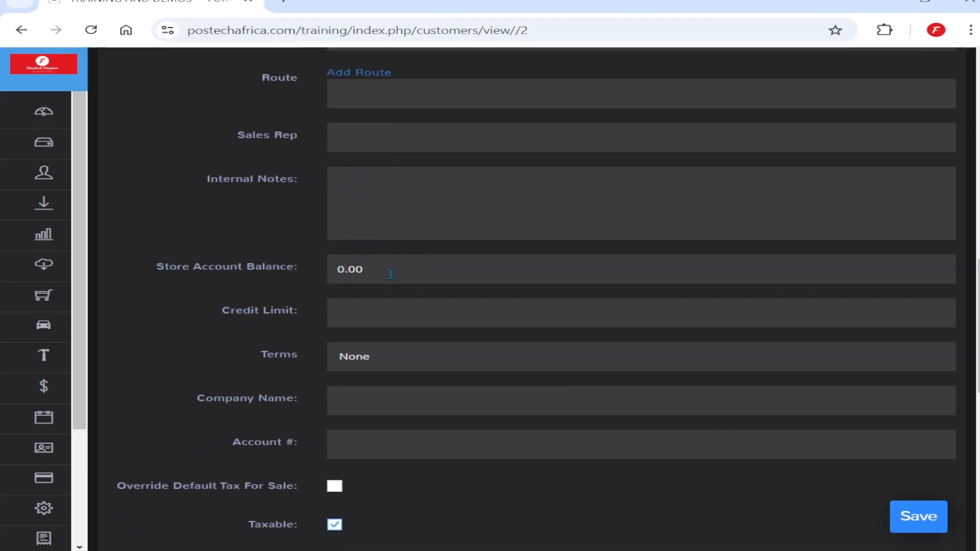
Replace the 0.00 Store Account Balance with 15000 and enter a Credit Limit of 50000
drag(398, 271, 324, 272)
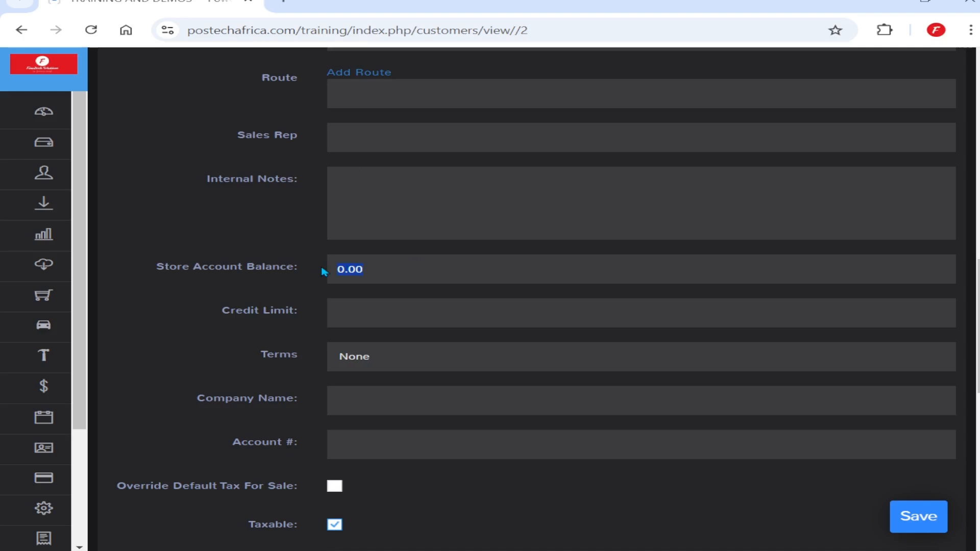
text(15000)
click(373, 307)
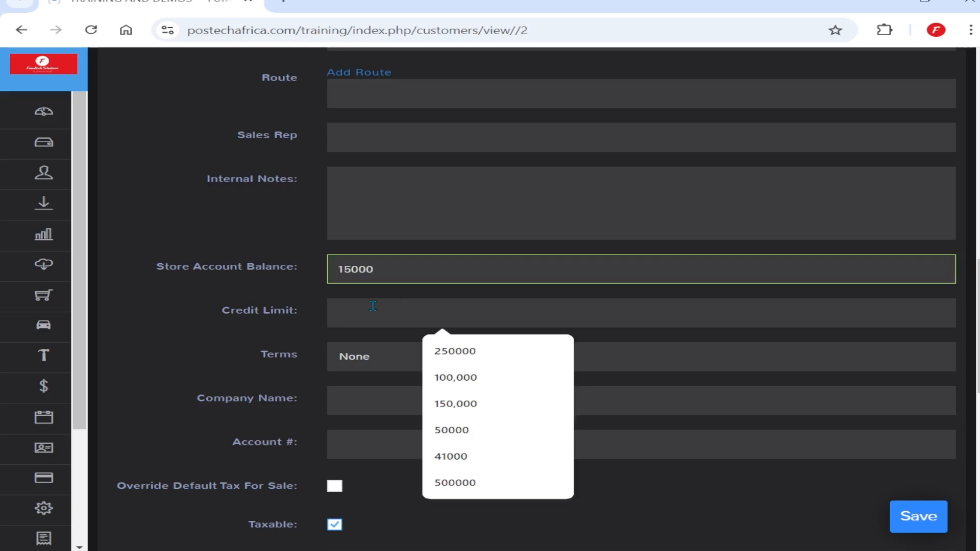
text(5)
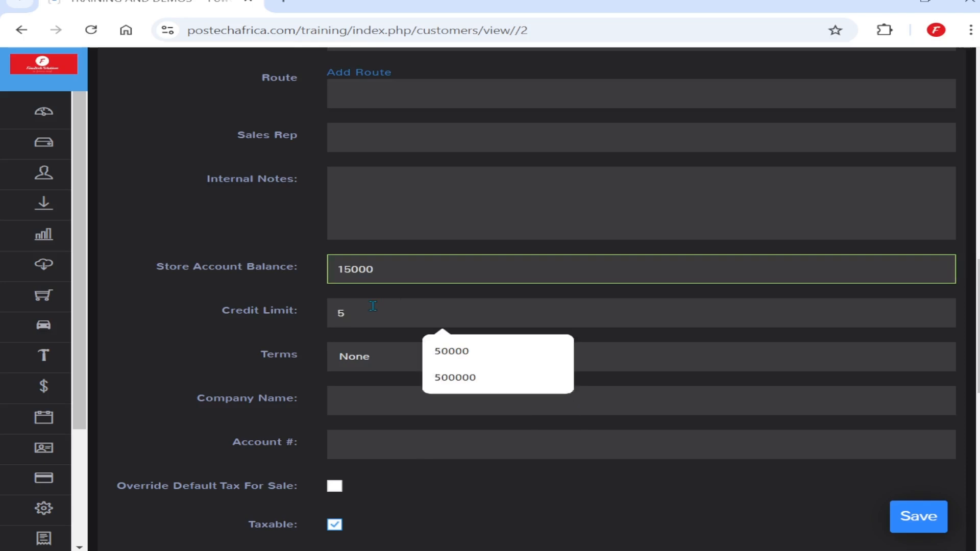
text(0000)
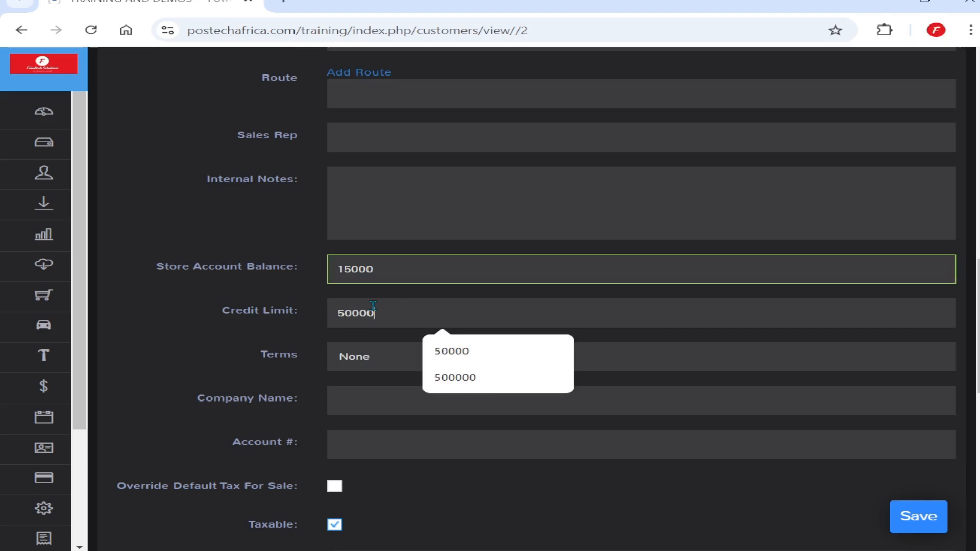
key(Left)
key(Left)
key(Left)
click(200, 367)
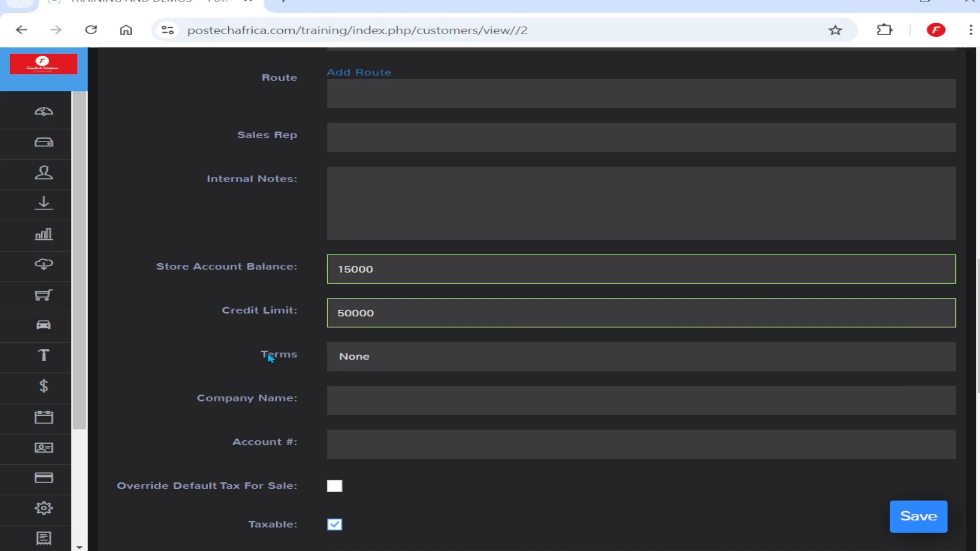
scroll(453, 361, down, 2)
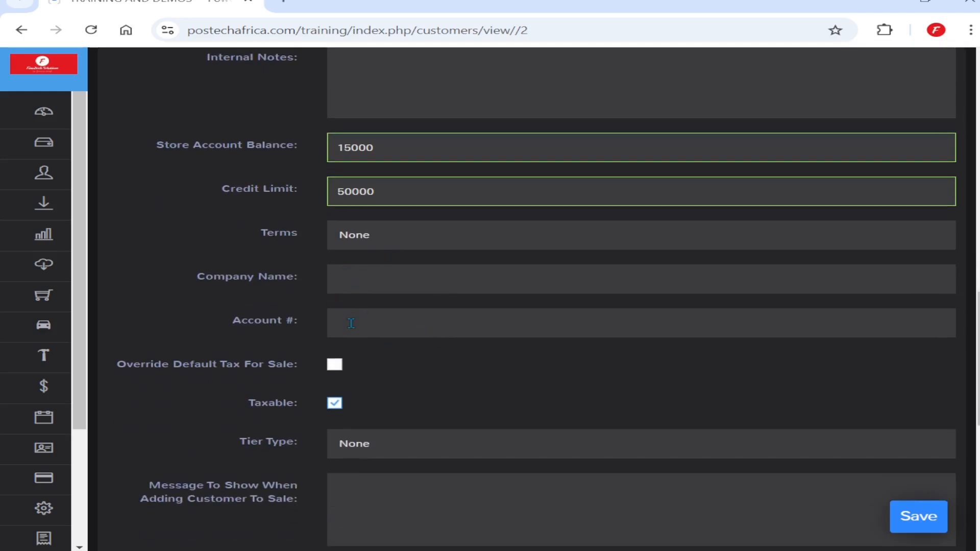
scroll(376, 317, down, 2)
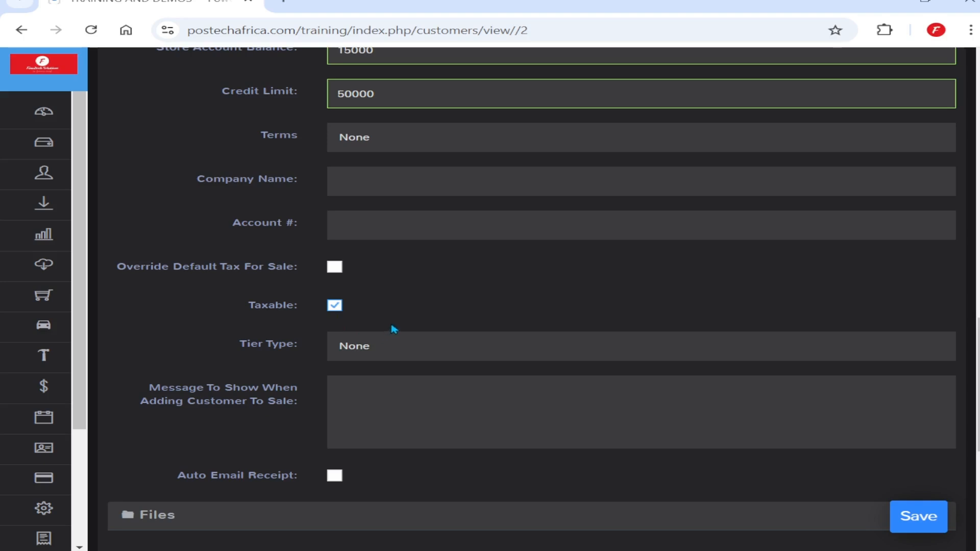
scroll(394, 329, down, 6)
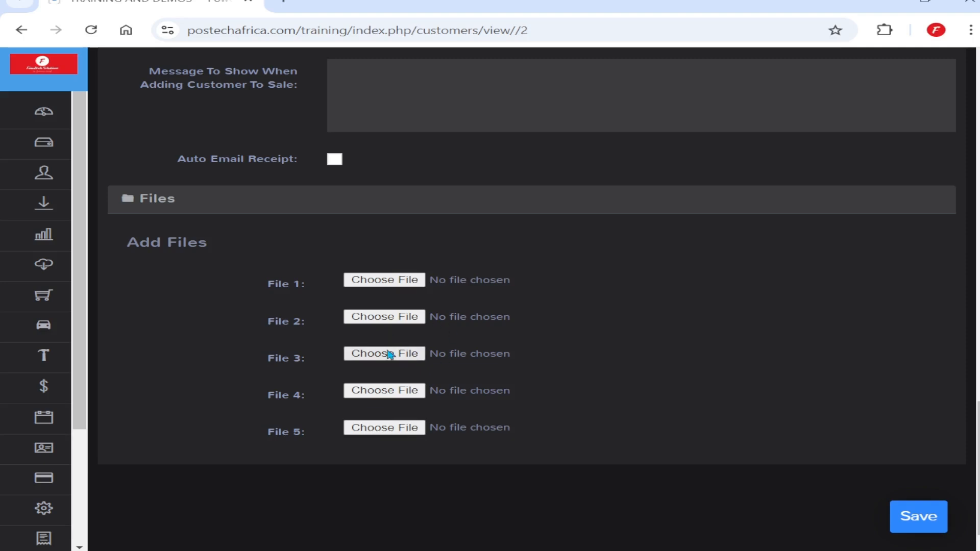
scroll(502, 342, up, 2)
scroll(502, 340, up, 6)
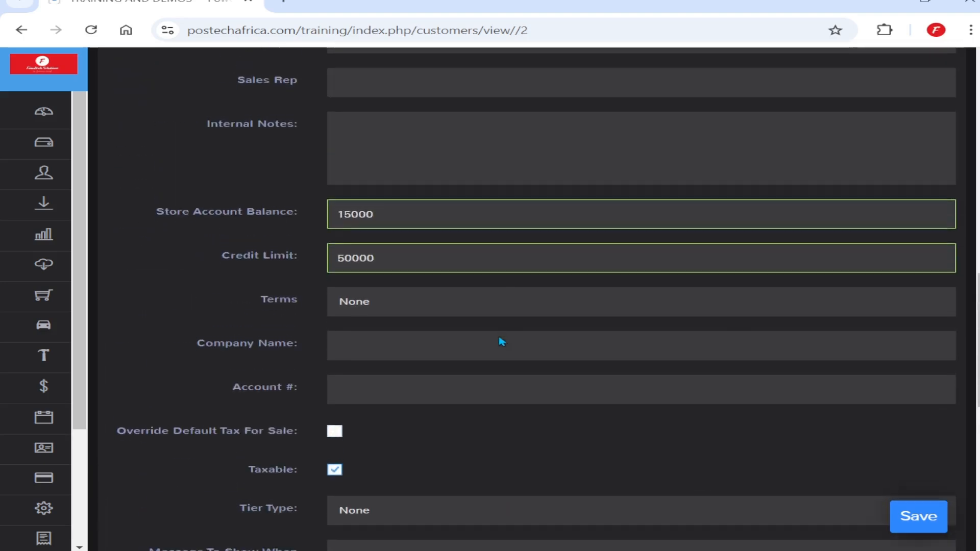
scroll(501, 340, down, 3)
click(905, 529)
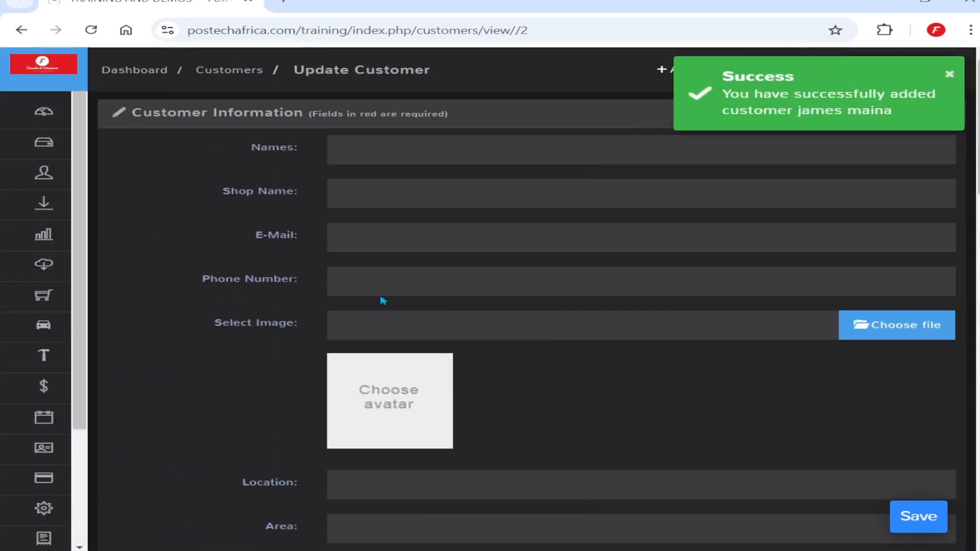
Go back to Customers > Customers to see the saved customer with a 15,000.00 balance
mouse_move(44, 184)
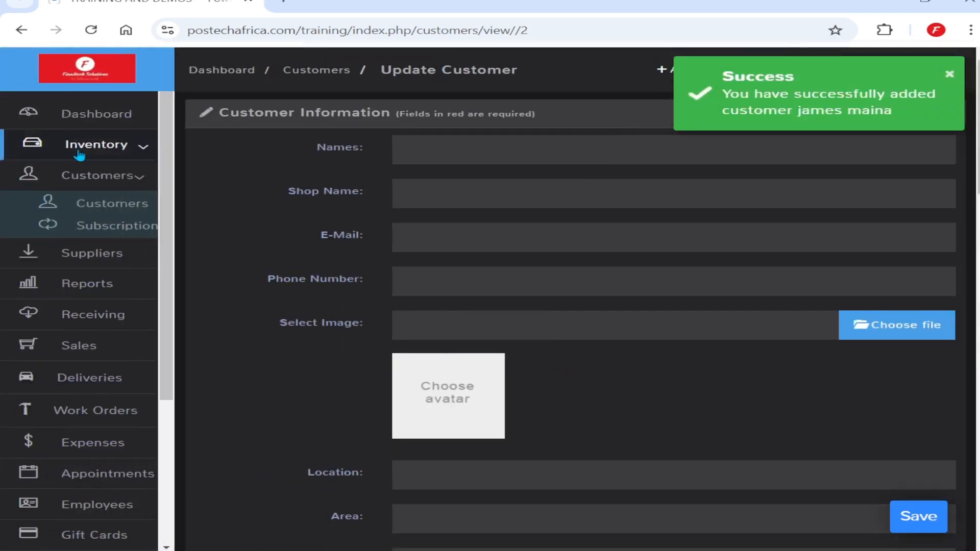
click(114, 209)
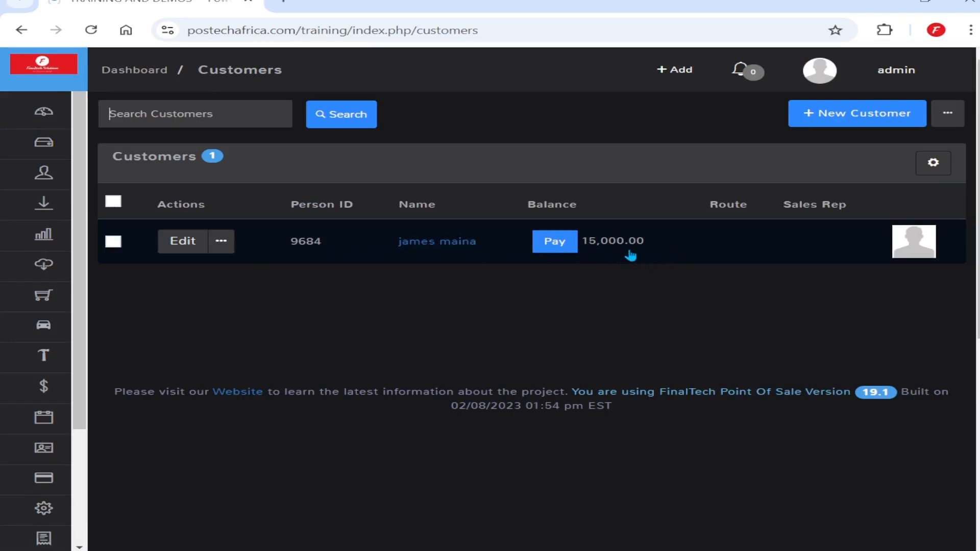
Choose Excel Import from the extra actions menu beside New Customer
click(948, 115)
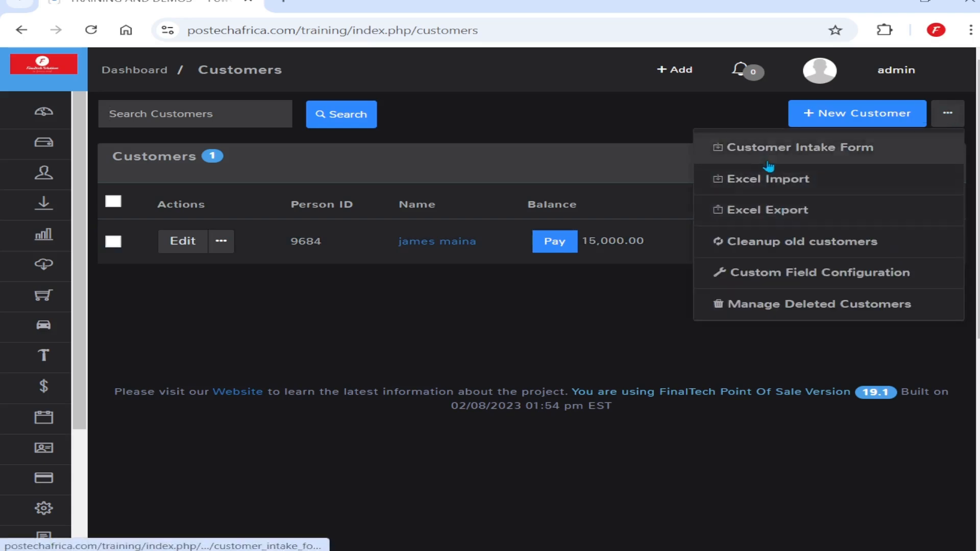
click(767, 187)
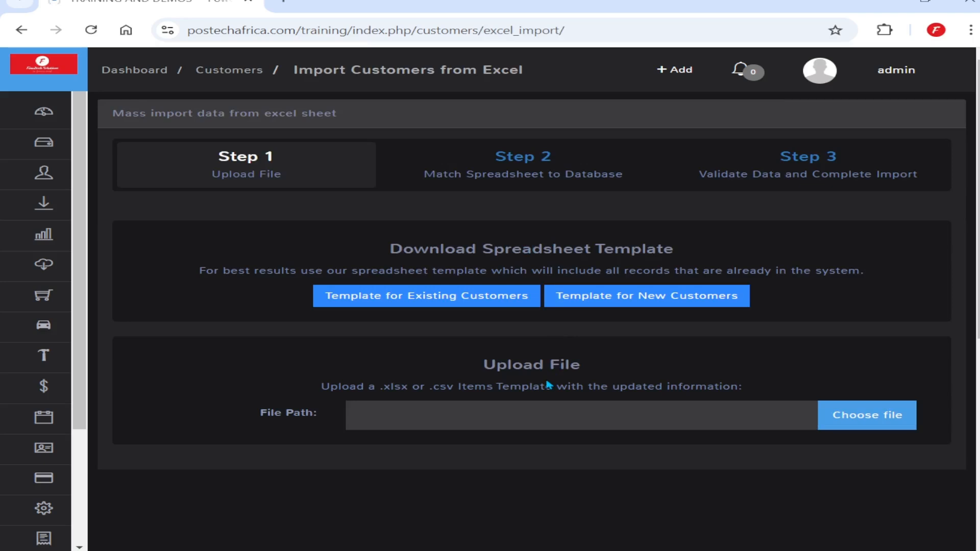
Upload 'Customer List csv' from the WINES AND SPIRITS folder for the import
click(874, 418)
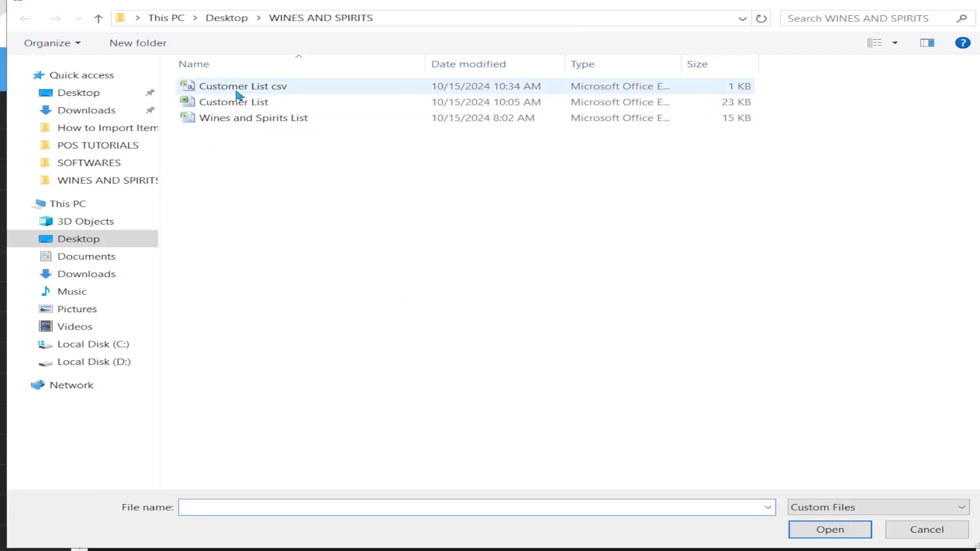
click(252, 87)
click(820, 536)
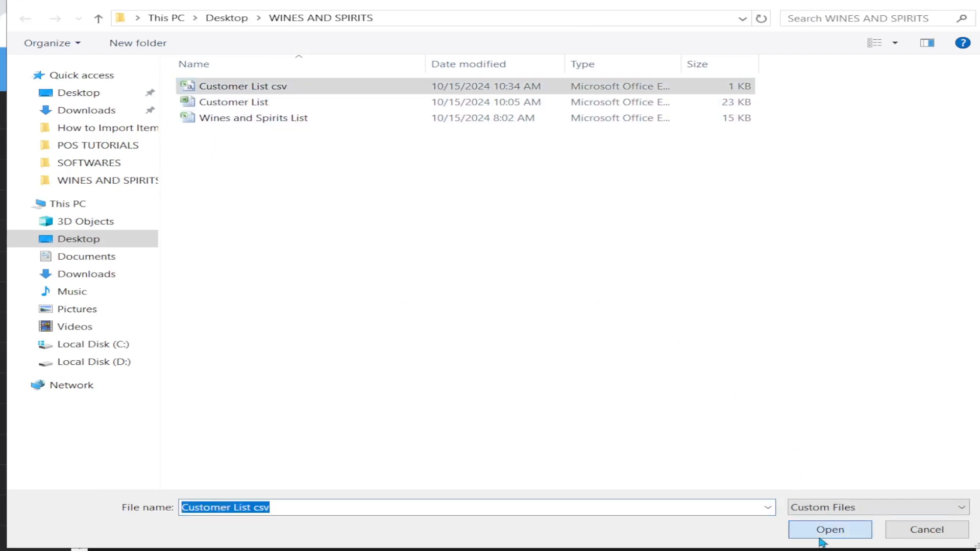
Map the spreadsheet's Names column to the First Name database field
scroll(563, 335, down, 1)
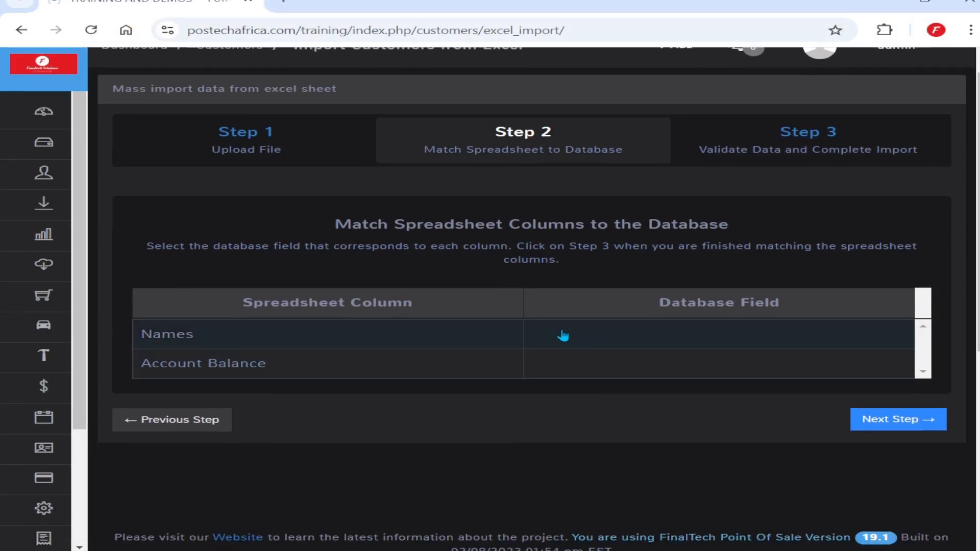
scroll(529, 284, down, 3)
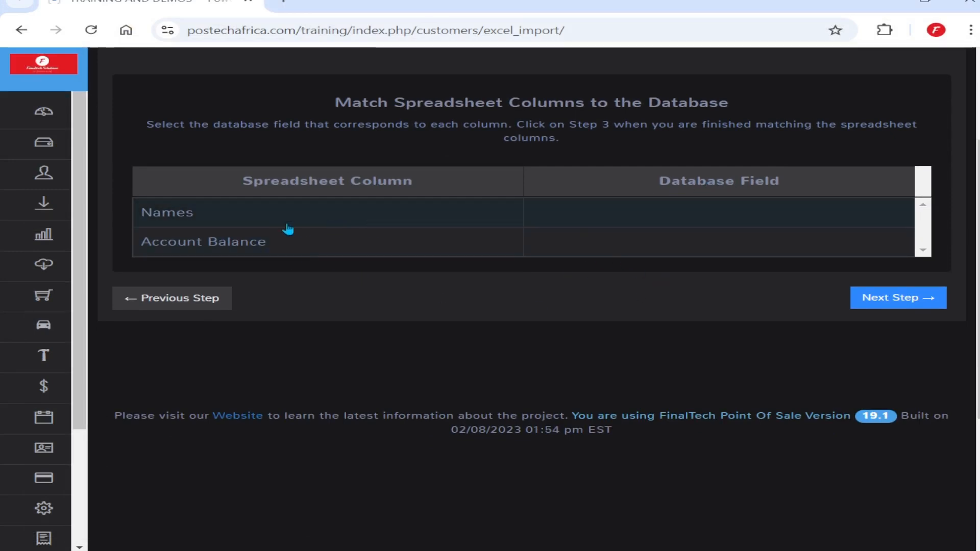
click(606, 224)
click(610, 221)
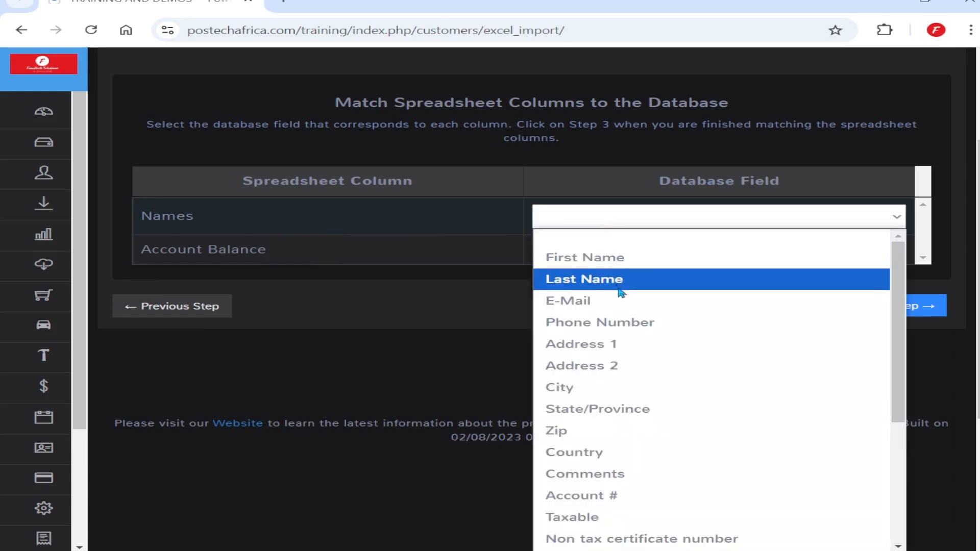
scroll(621, 316, down, 4)
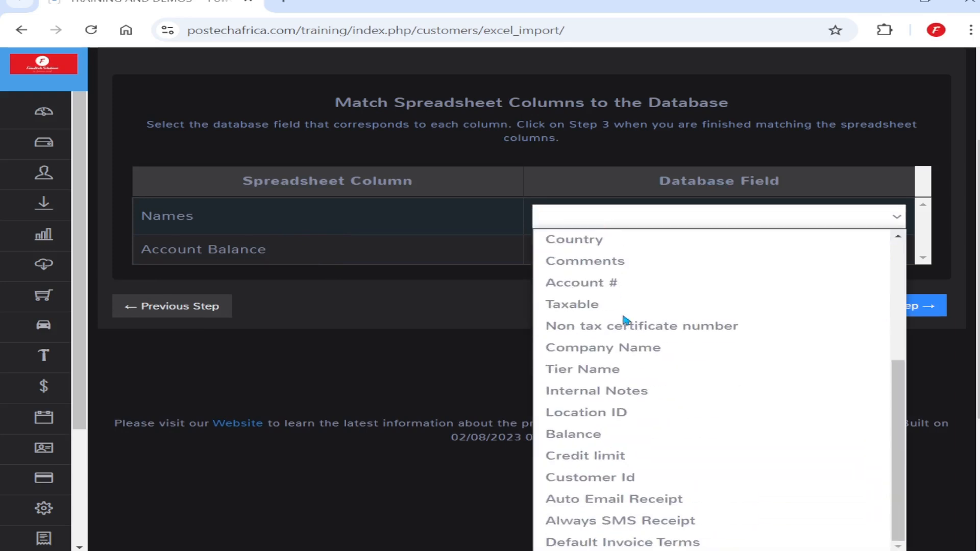
scroll(626, 320, up, 5)
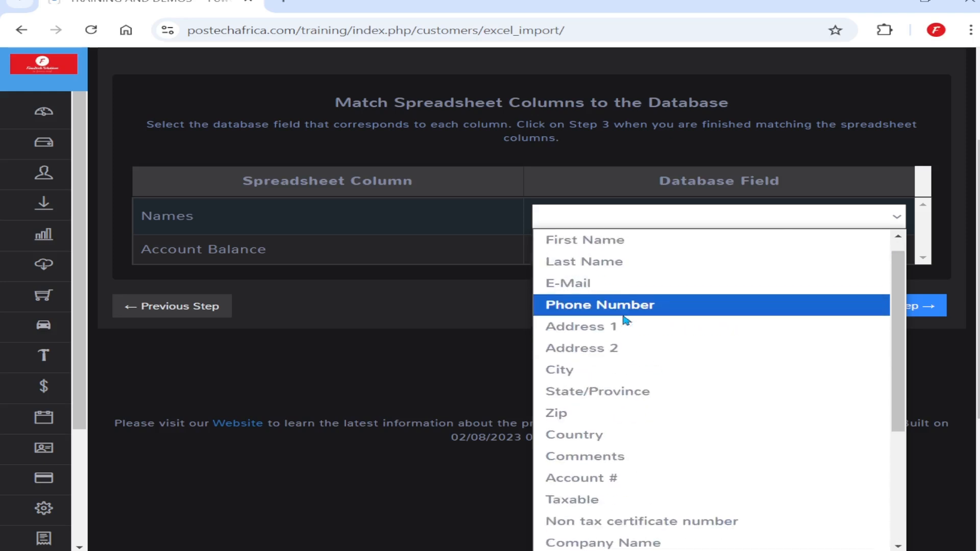
click(610, 261)
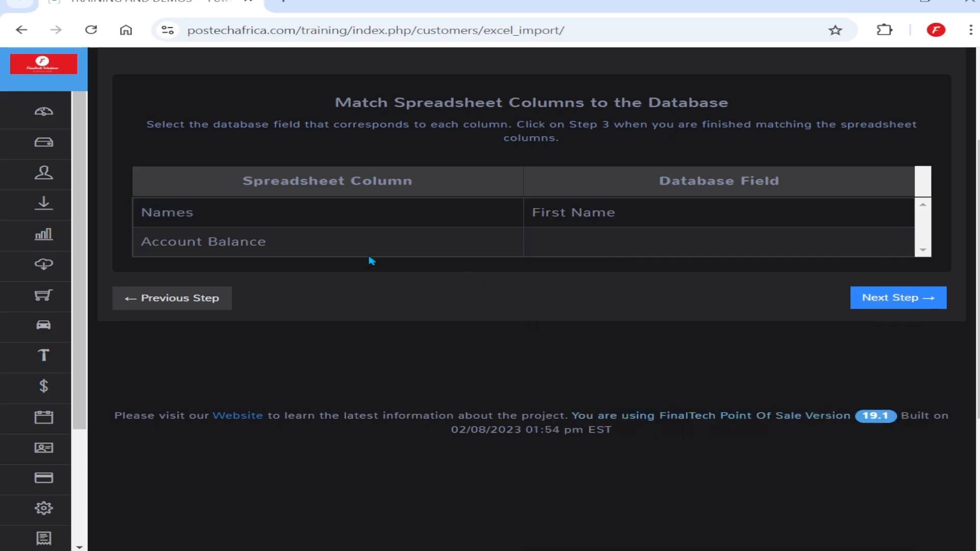
Map the Account Balance column to the Balance database field and confirm it
click(574, 248)
click(582, 251)
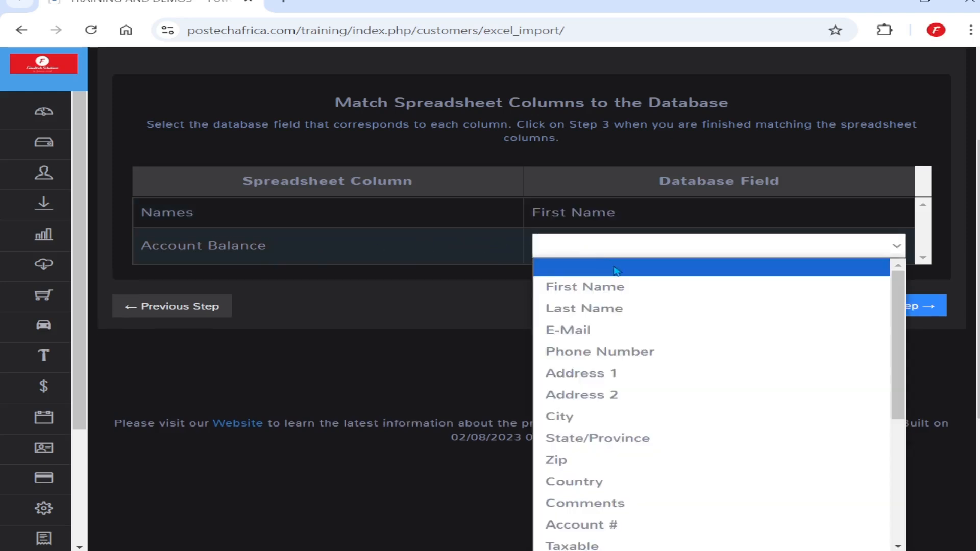
scroll(628, 372, down, 4)
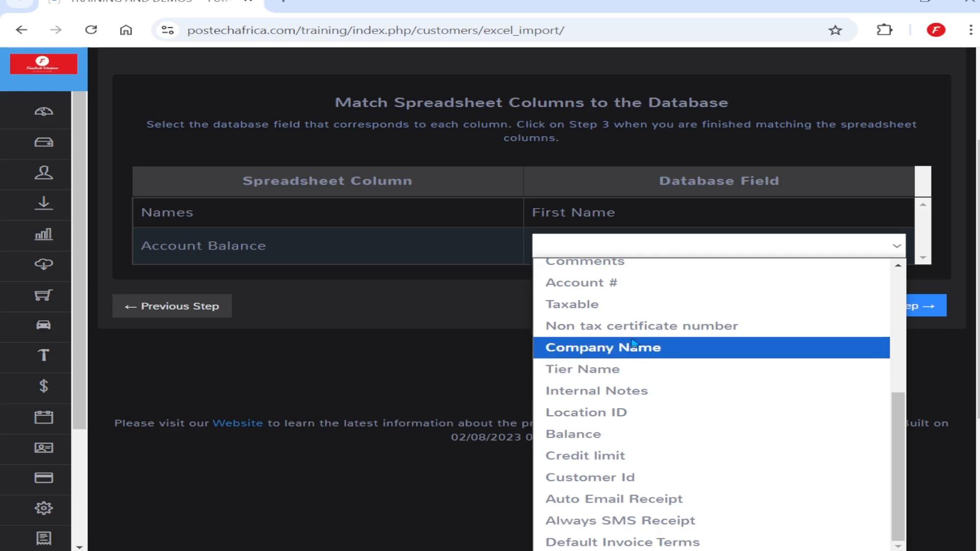
click(648, 435)
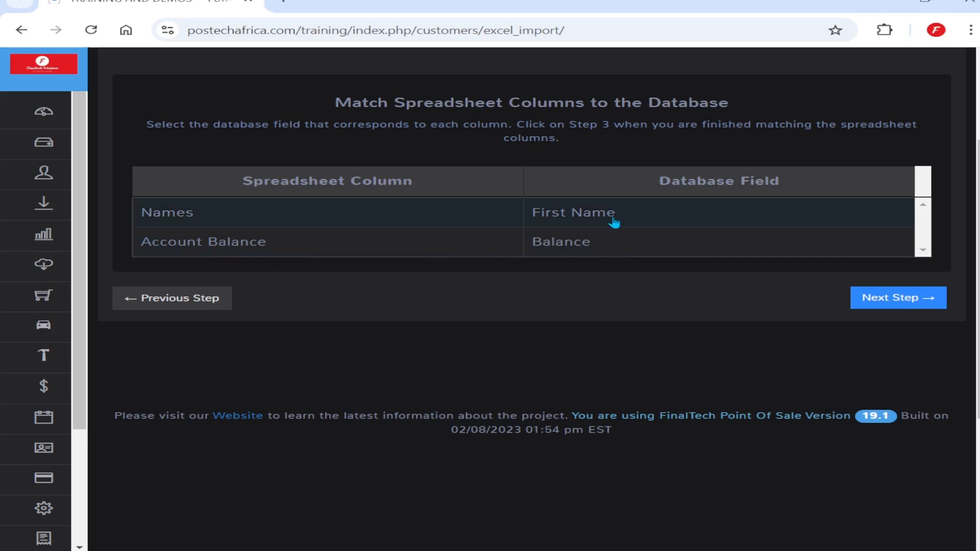
click(605, 245)
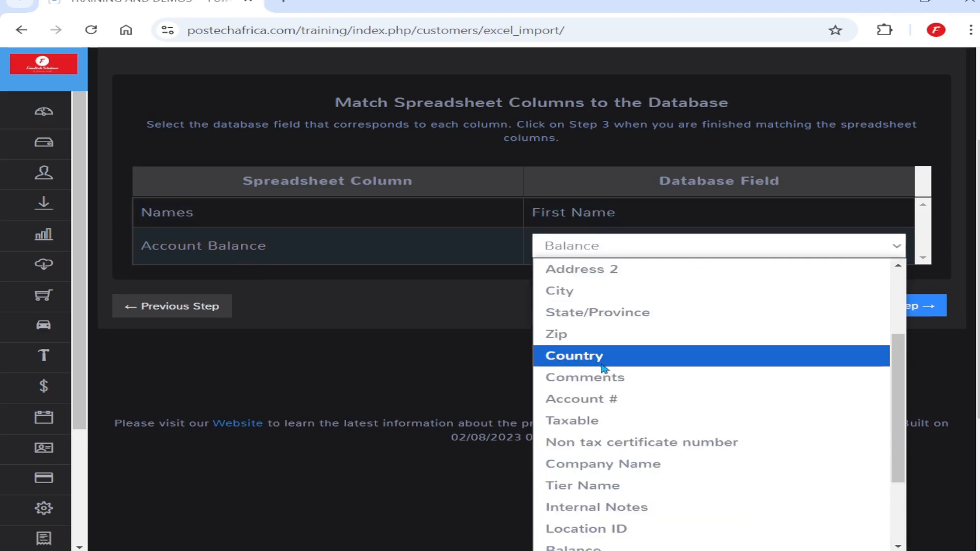
scroll(599, 358, up, 2)
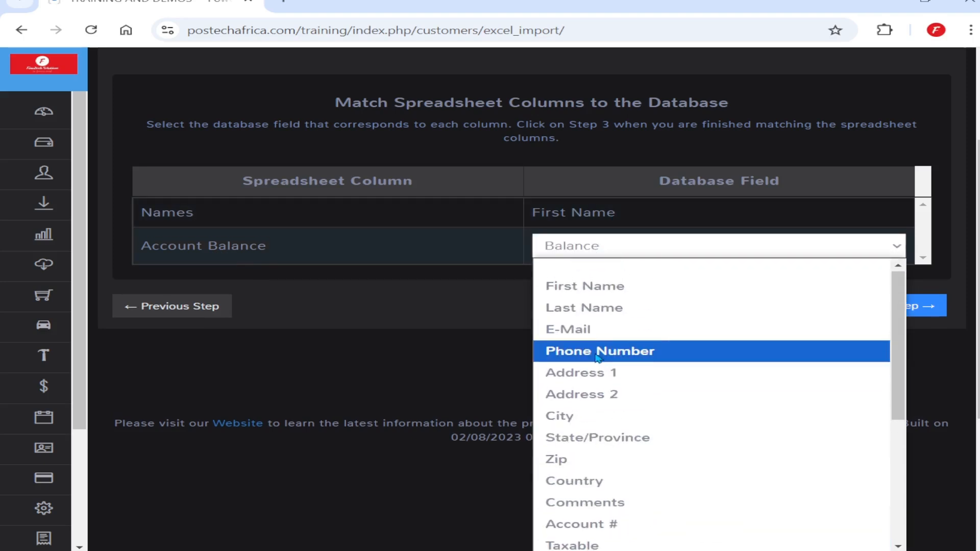
scroll(599, 358, down, 5)
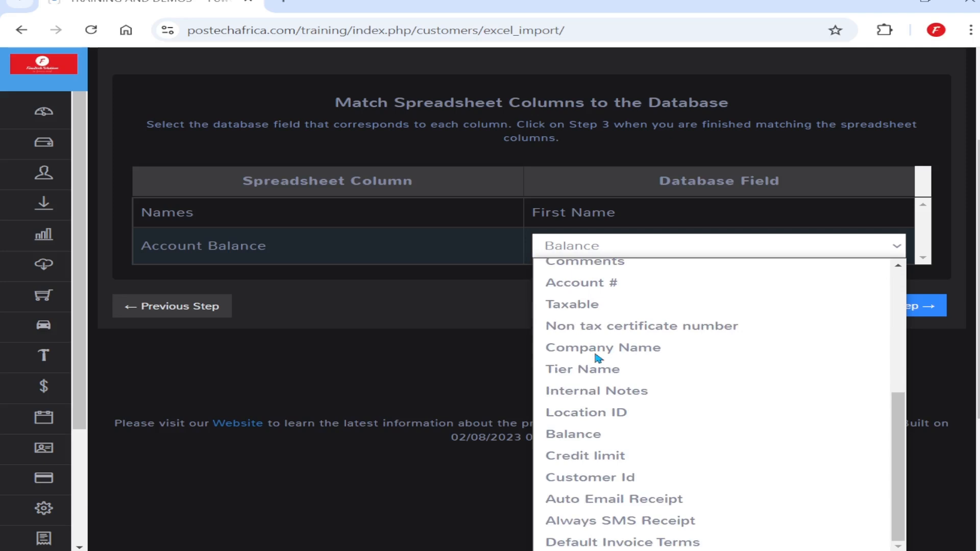
click(462, 352)
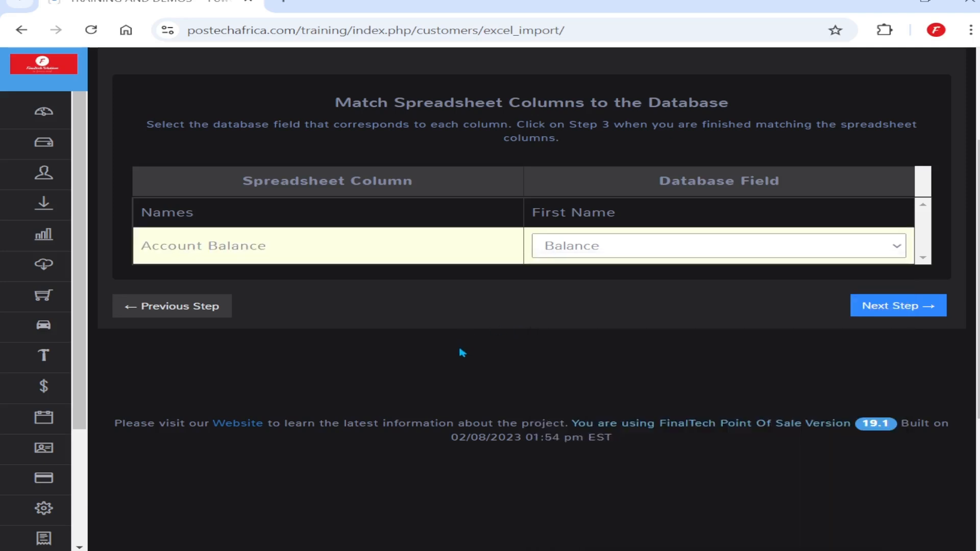
Finish the Excel import and reopen the customer list, now holding six customers
click(891, 309)
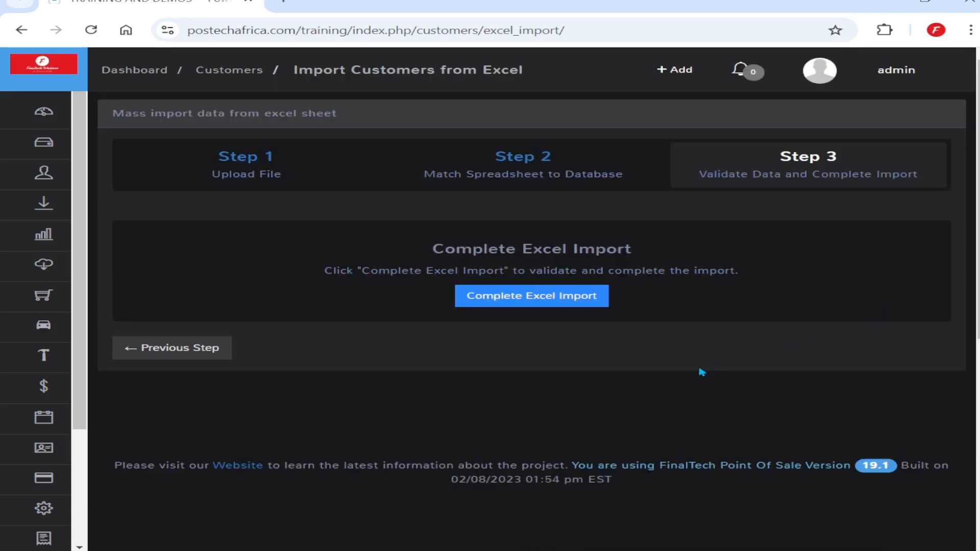
click(540, 296)
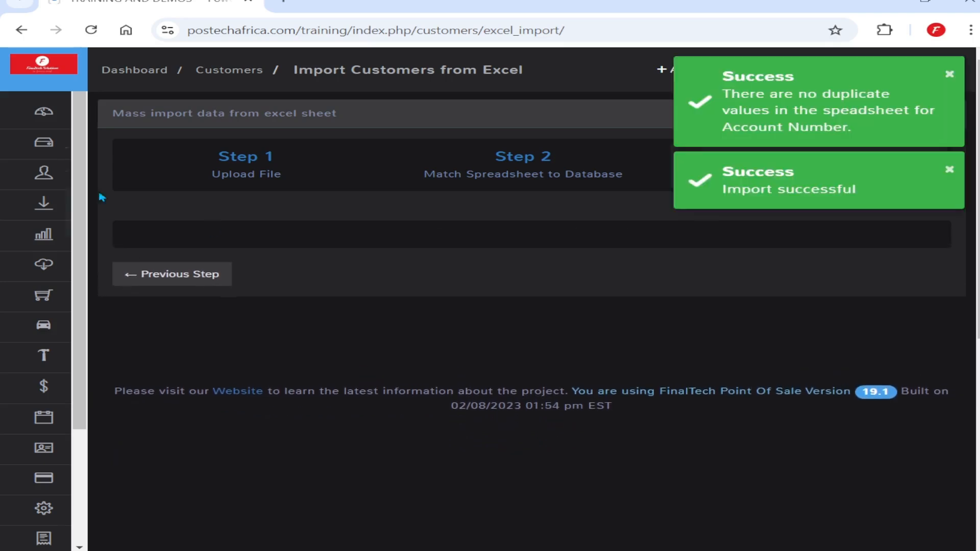
click(112, 207)
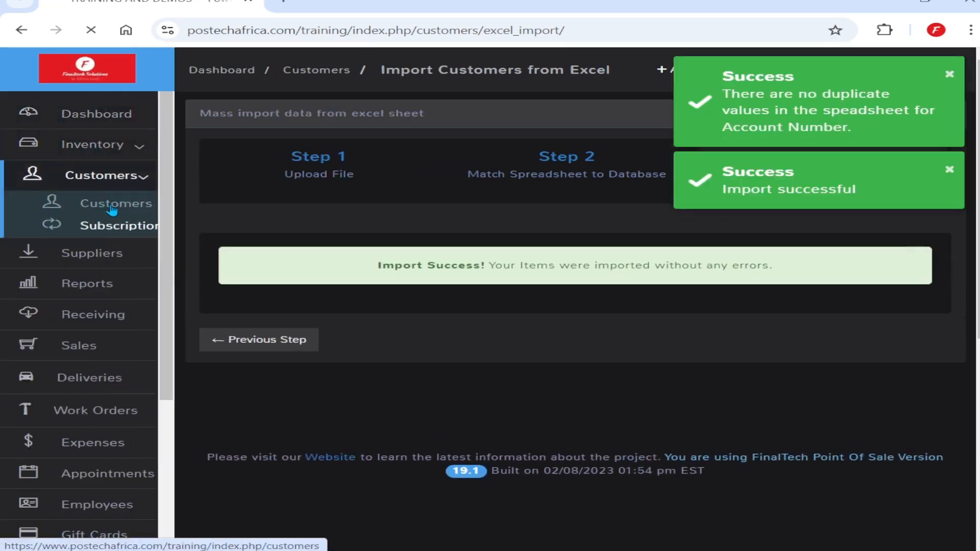
scroll(510, 368, down, 1)
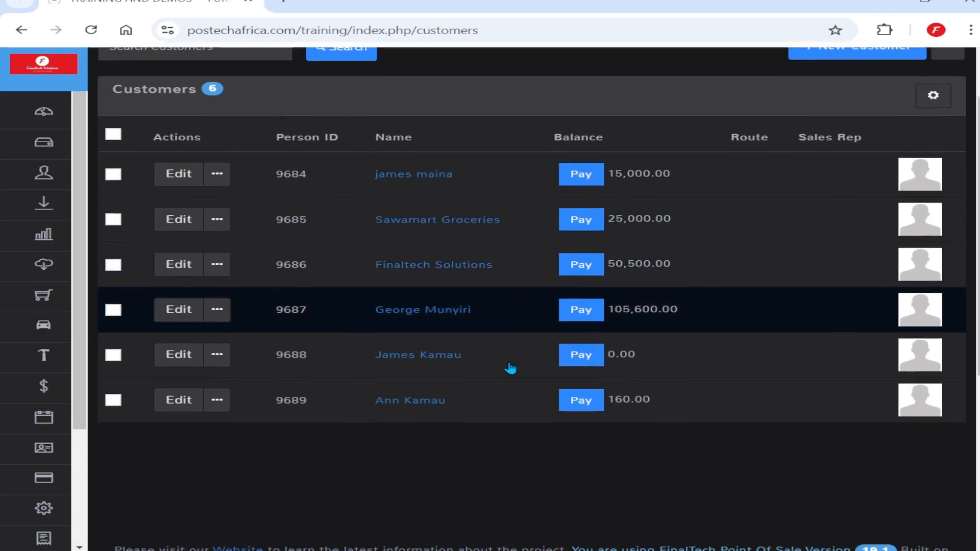